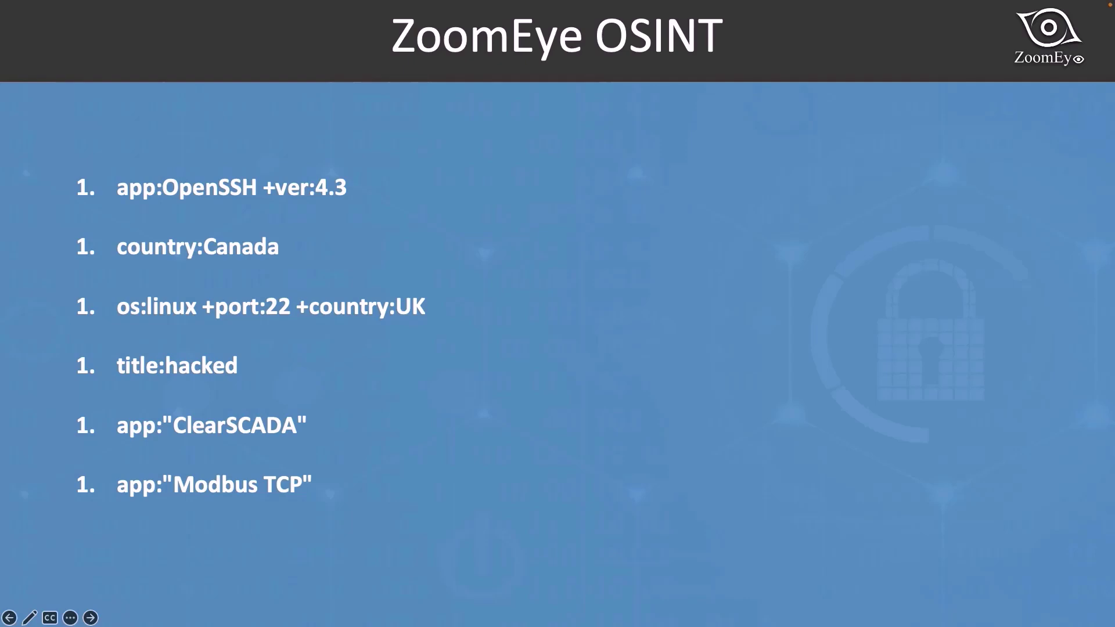
- Exit the slideshow and switch to Chrome's ZoomEye tab at zoomeye.hk
{"action": "key", "text": "Escape"}
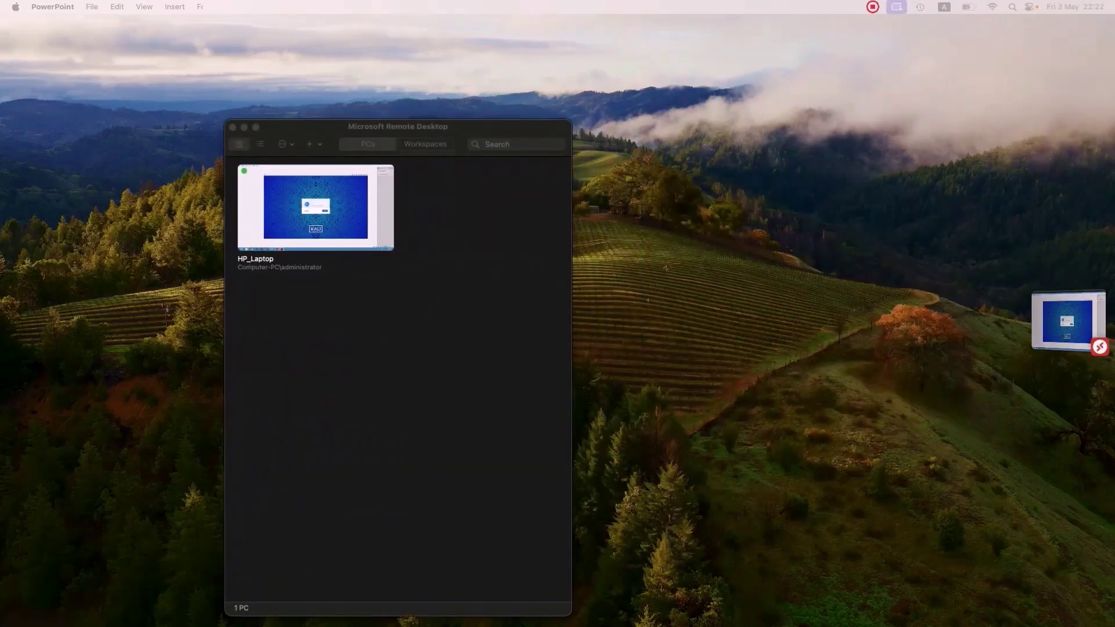
{"action": "mouse_move", "coordinate": [2, 275]}
{"action": "left_click", "coordinate": [25, 376]}
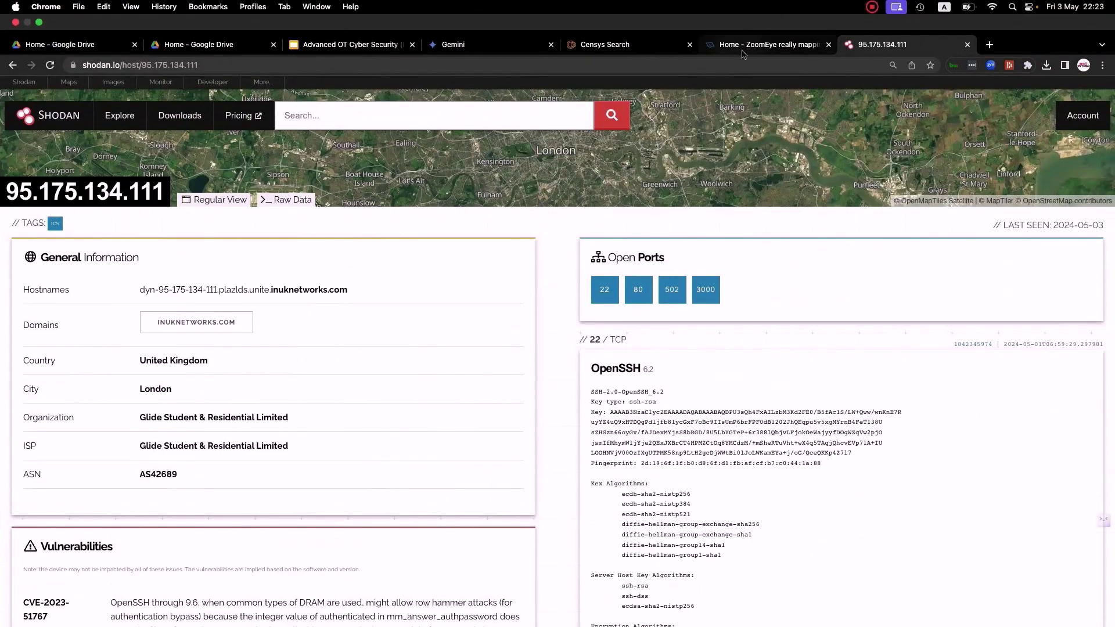
{"action": "left_click", "coordinate": [744, 53]}
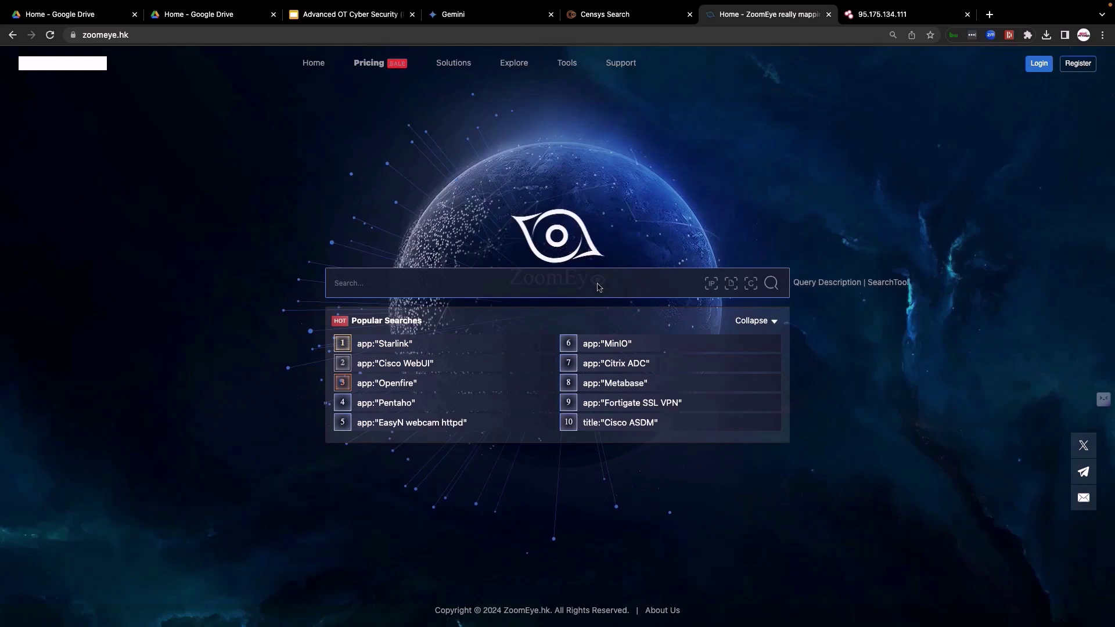
- Search for 'app: Openssh +ver:4.3' and skim the roughly 1,901,088 results
{"action": "type", "text": "app:"}
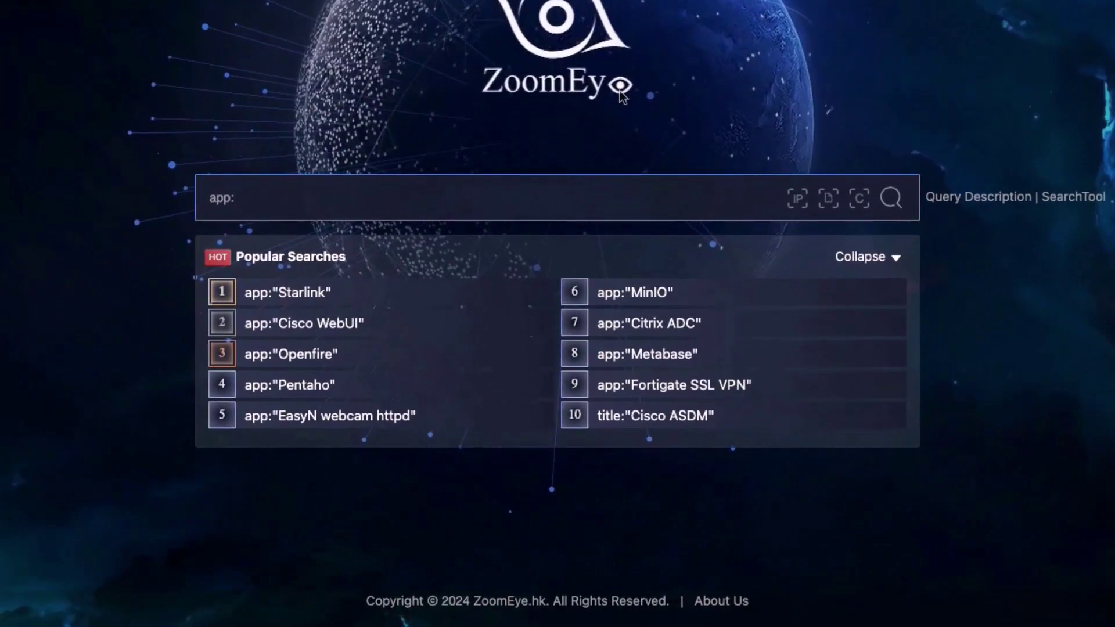
{"action": "type", "text": " Openssh + ver"}
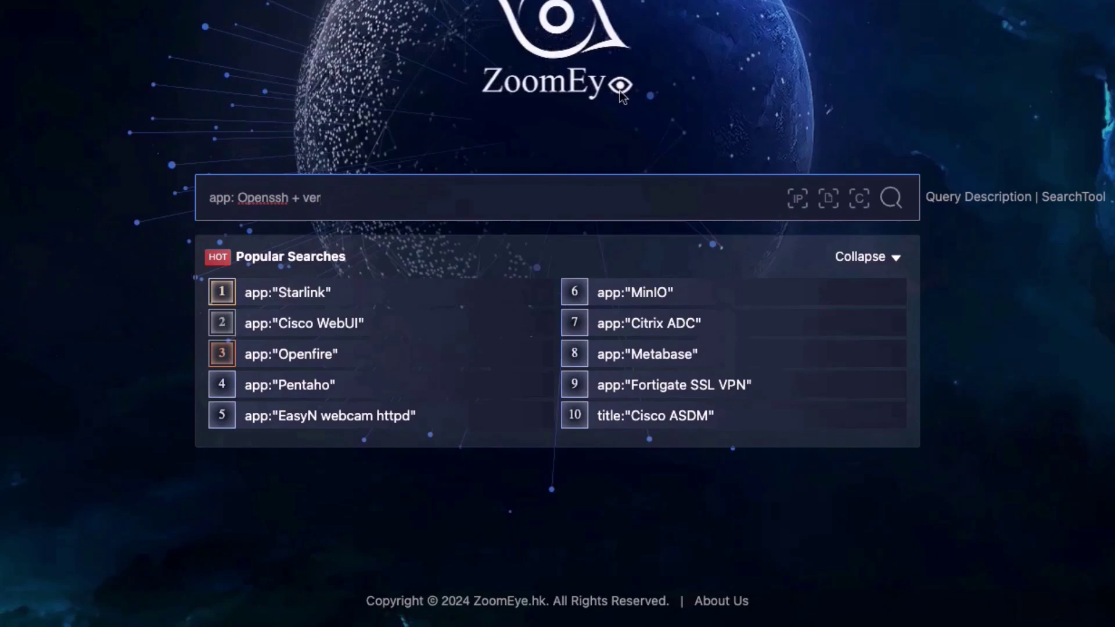
{"action": "type", "text": ":4.3"}
{"action": "key", "text": "Return"}
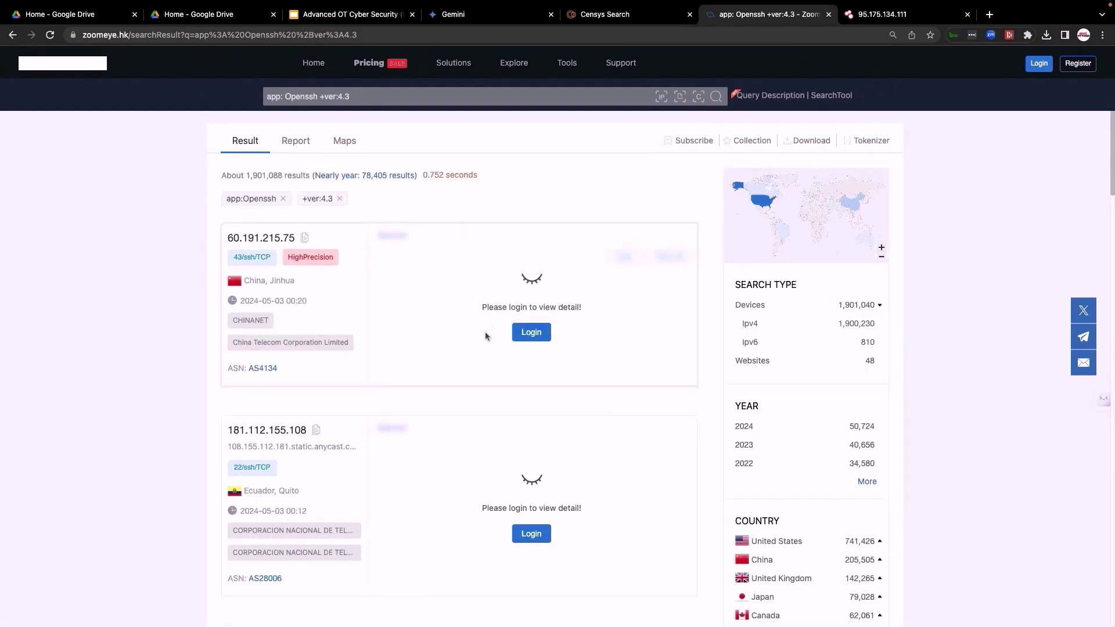
{"action": "scroll", "coordinate": [485, 356], "scroll_direction": "down", "scroll_amount": 2}
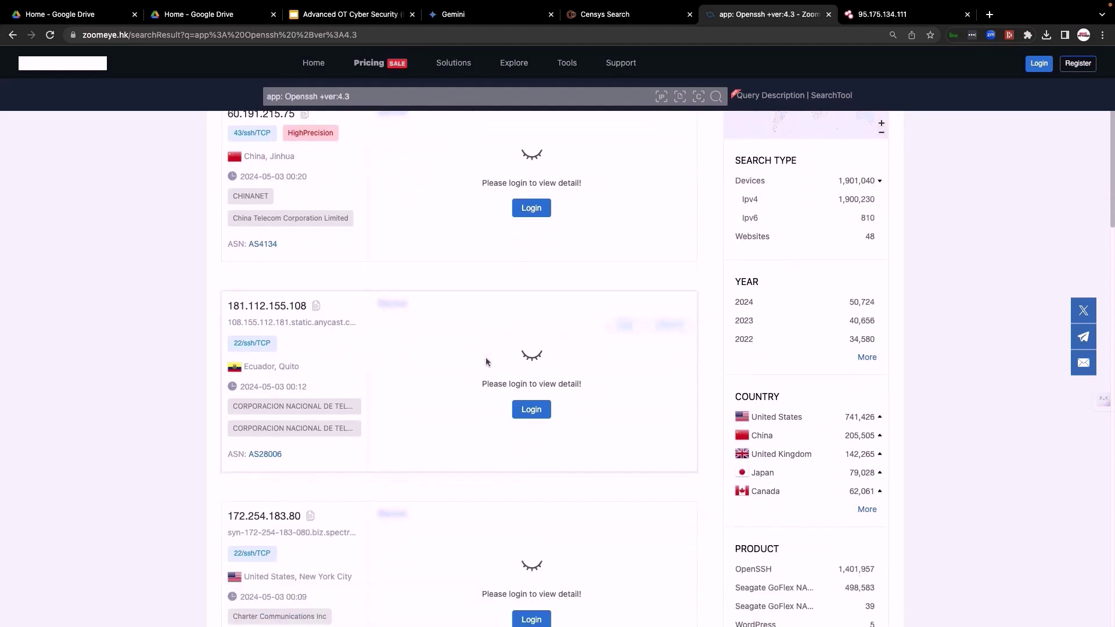
{"action": "scroll", "coordinate": [486, 360], "scroll_direction": "up", "scroll_amount": 2}
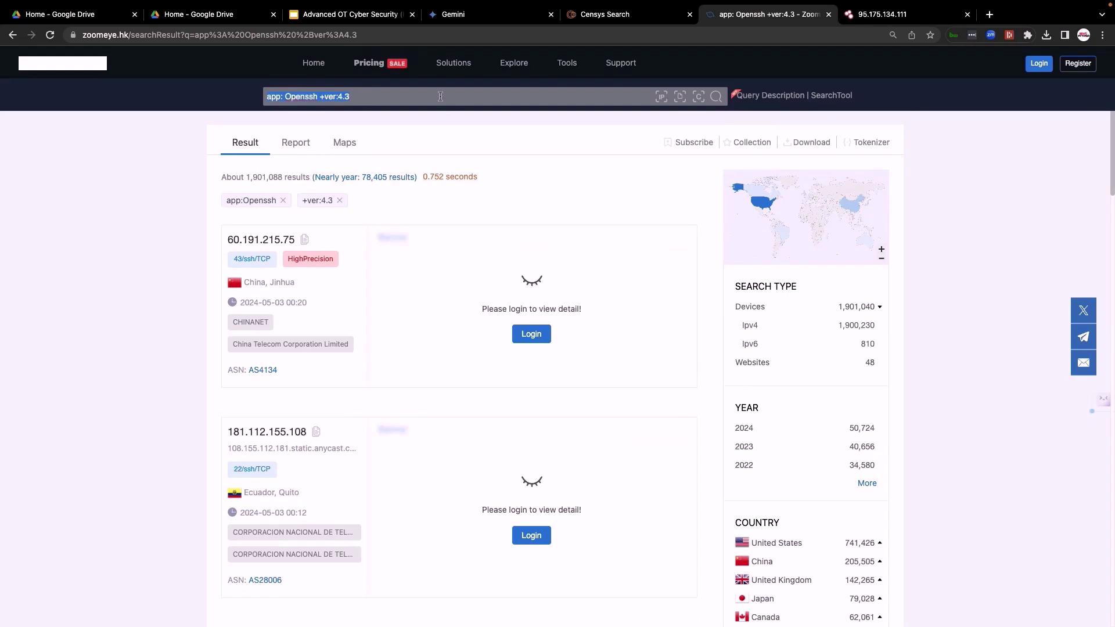
- Run a new search for 'country: Canada', giving about 310,698,369 results
{"action": "type", "text": "country: Canada\\"}
{"action": "key", "text": "Return"}
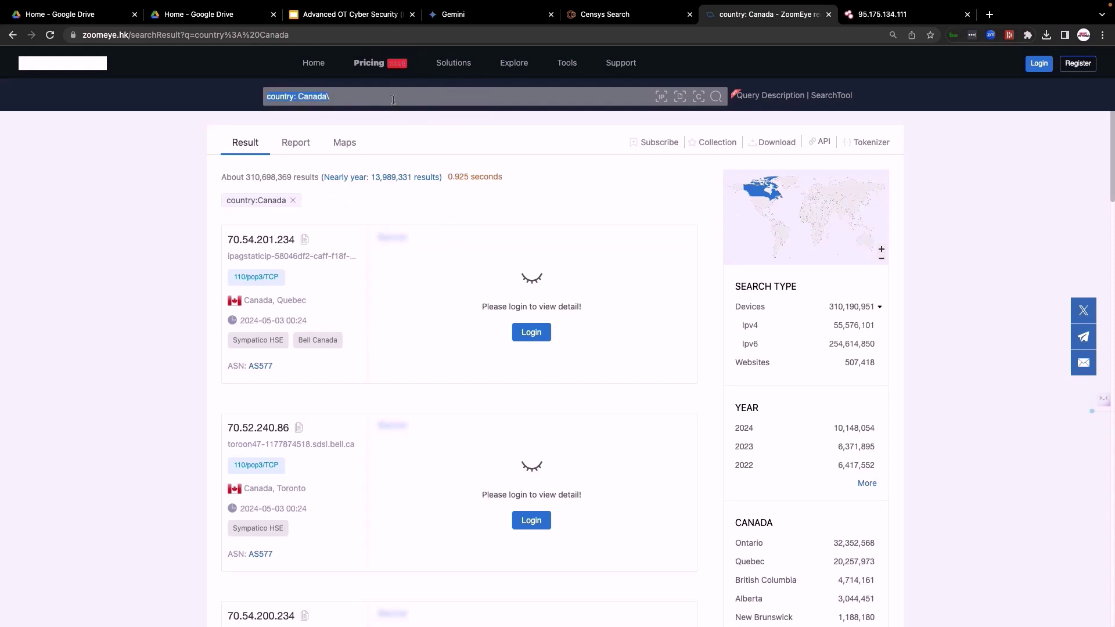
- Search for 'os: linux +port:22 +country: UK', fixing a typo, for about 2,018,786 results
{"action": "type", "text": "os"}
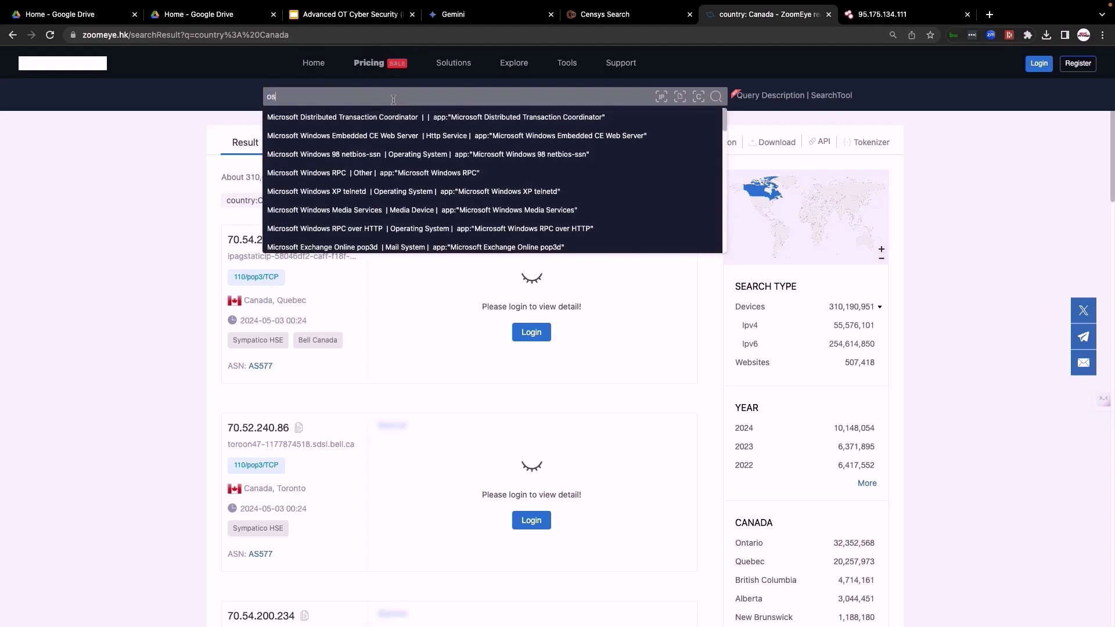
{"action": "type", "text": ": li"}
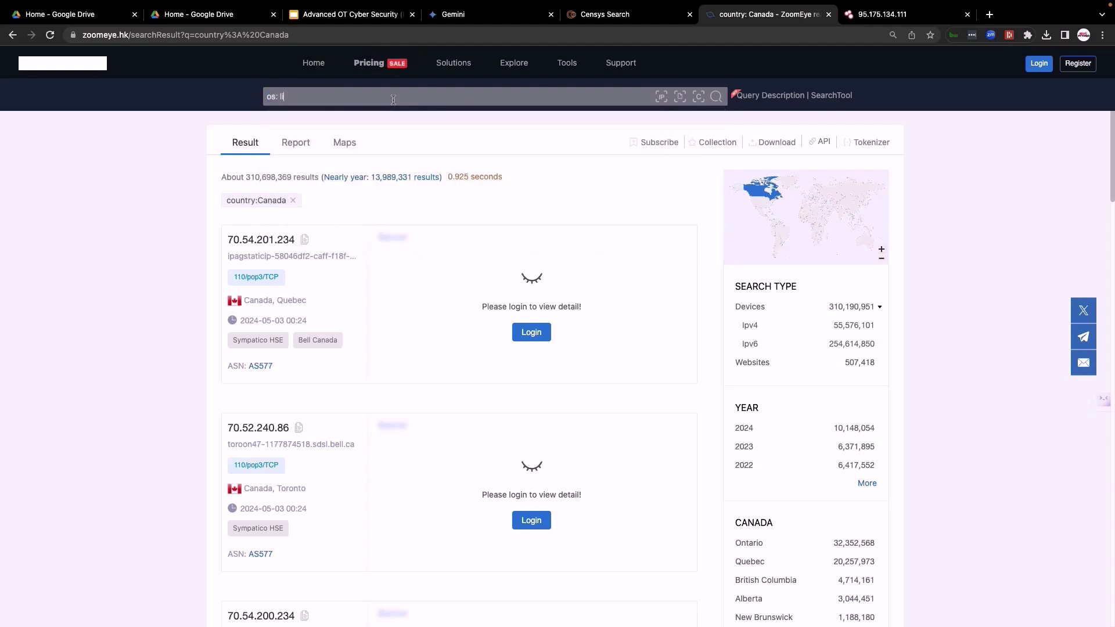
{"action": "type", "text": "nux +port:22"}
{"action": "type", "text": "+ cpim"}
{"action": "key", "text": "BackSpace"}
{"action": "type", "text": "ountry: UK"}
{"action": "key", "text": "Return"}
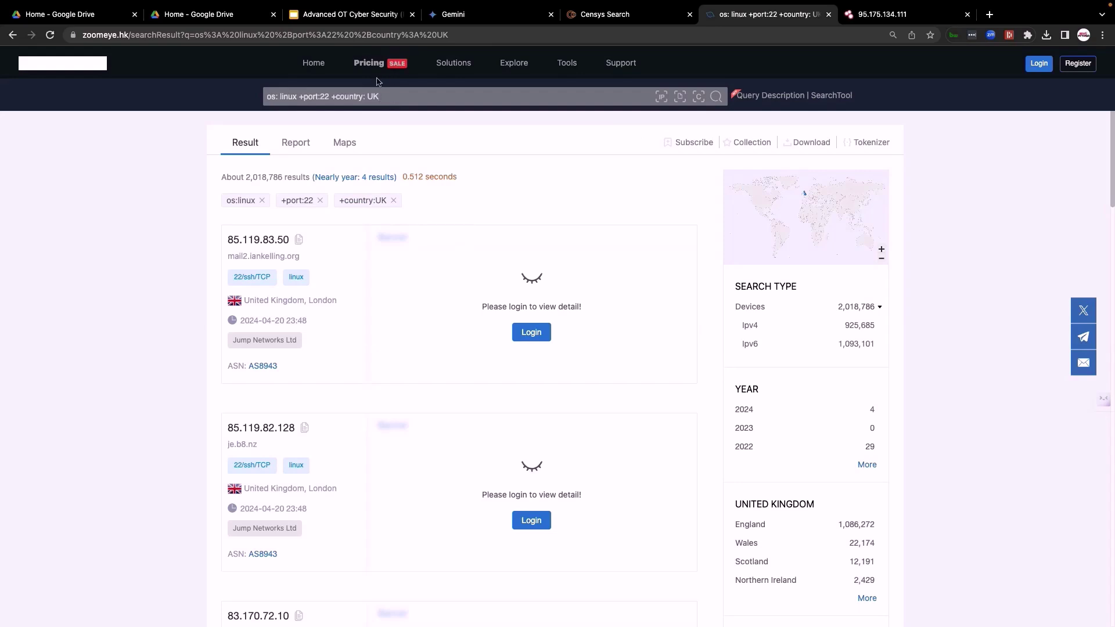
- Replace the query with 'title: hacked' and browse the ~6,359 results and country panels
{"action": "triple_click", "coordinate": [385, 97]}
{"action": "type", "text": "title: hacked"}
{"action": "key", "text": "Return"}
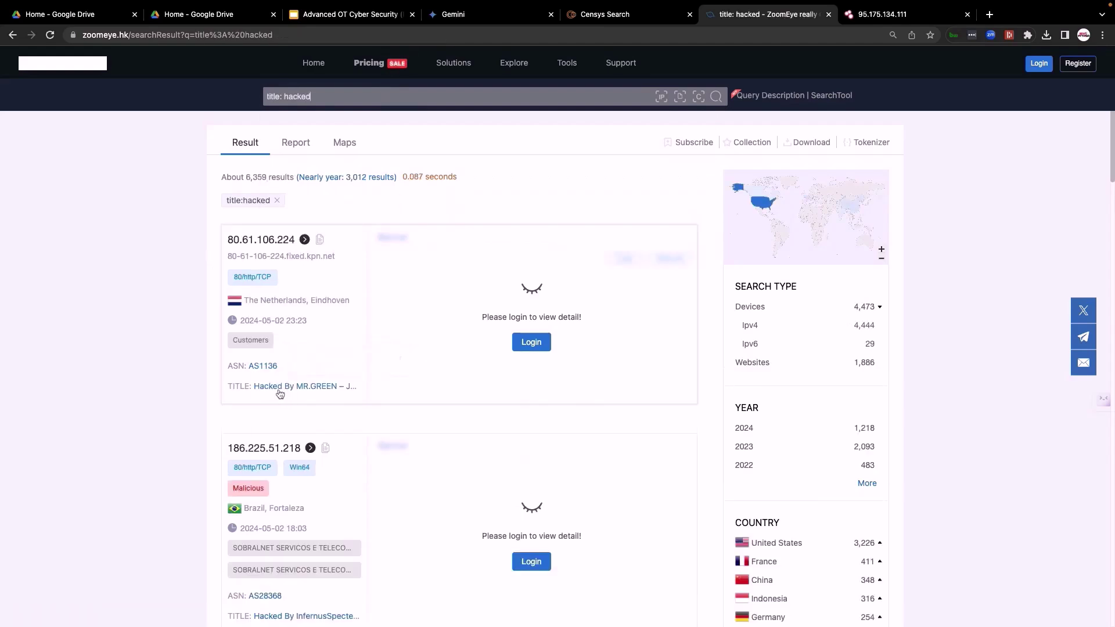
{"action": "scroll", "coordinate": [280, 394], "scroll_direction": "down", "scroll_amount": 3}
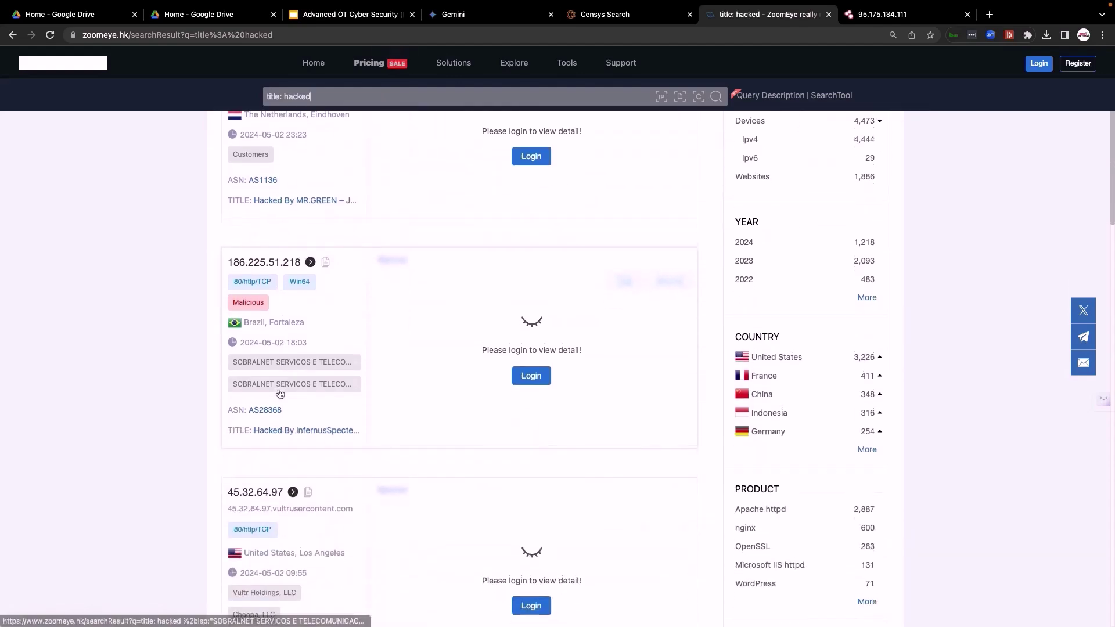
{"action": "scroll", "coordinate": [344, 540], "scroll_direction": "up", "scroll_amount": 3}
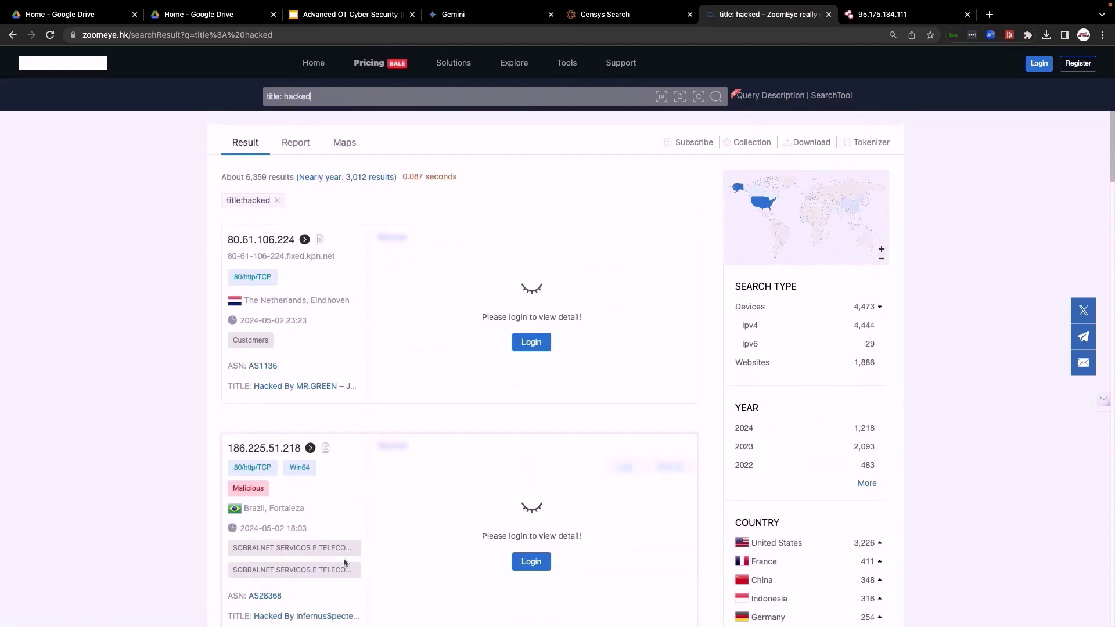
{"action": "scroll", "coordinate": [783, 441], "scroll_direction": "down", "scroll_amount": 1}
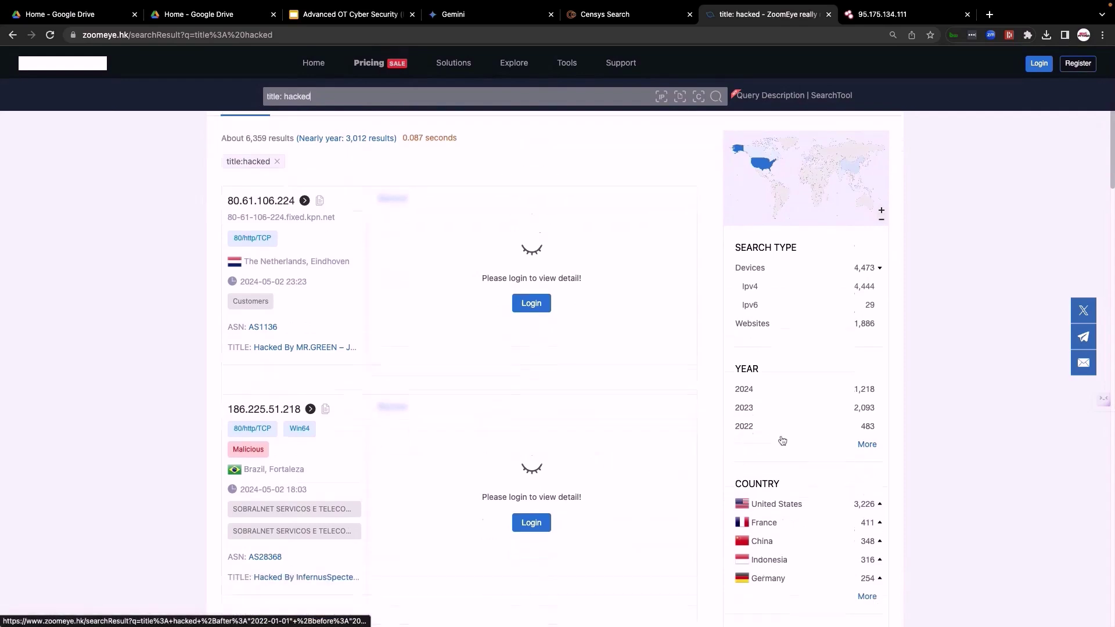
{"action": "scroll", "coordinate": [782, 441], "scroll_direction": "down", "scroll_amount": 2}
{"action": "scroll", "coordinate": [783, 440], "scroll_direction": "down", "scroll_amount": 4}
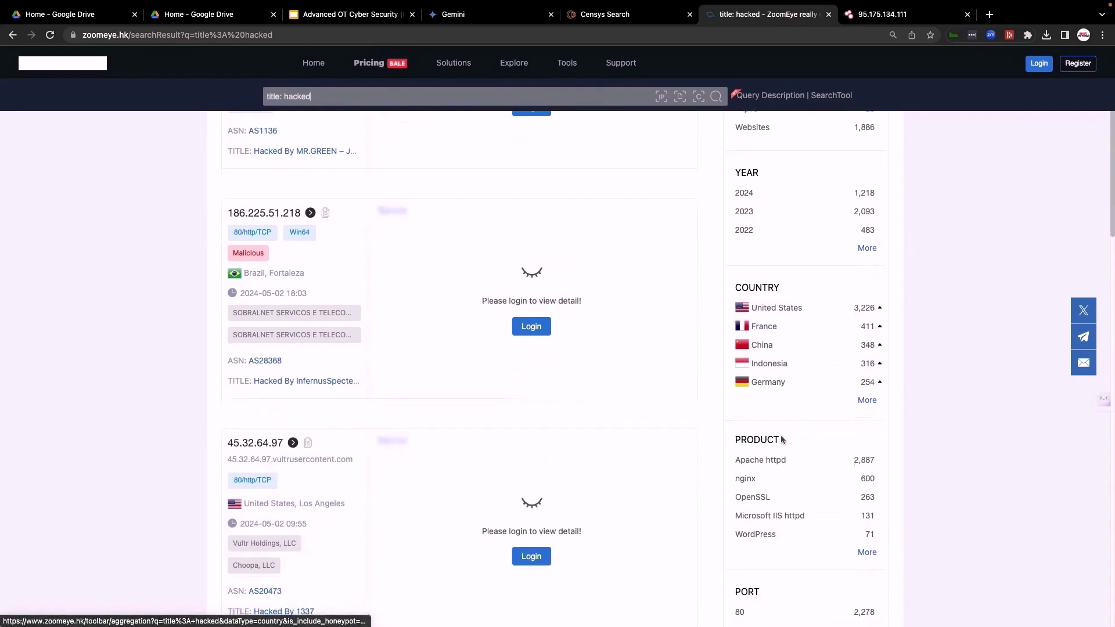
{"action": "scroll", "coordinate": [781, 436], "scroll_direction": "up", "scroll_amount": 7}
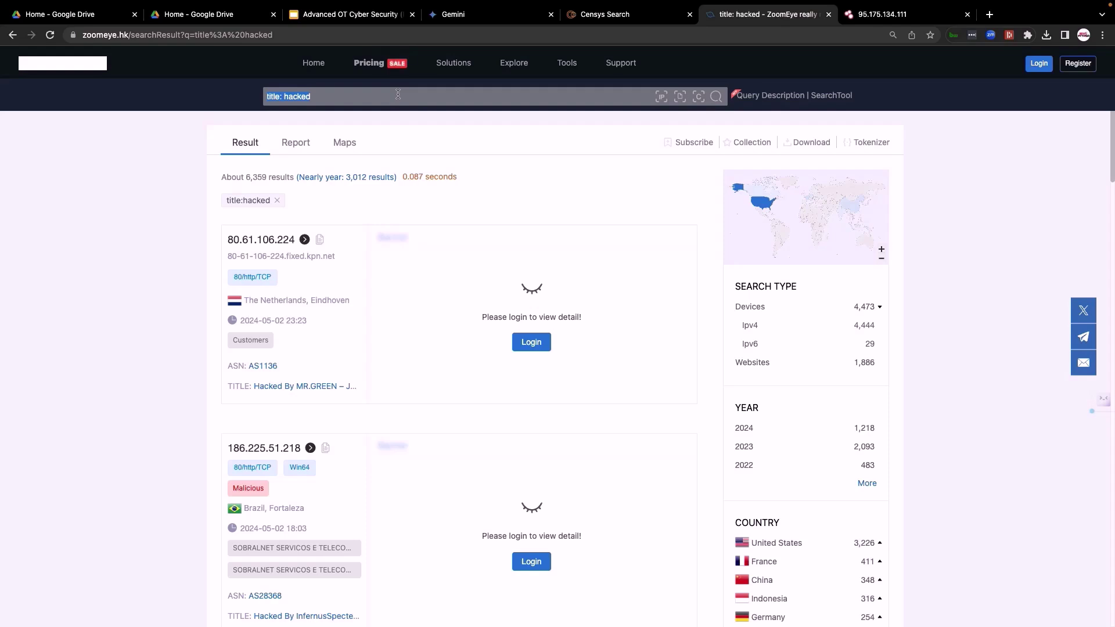
- Search for 'app: Clearscada' and scroll through the results
{"action": "type", "text": "app: C"}
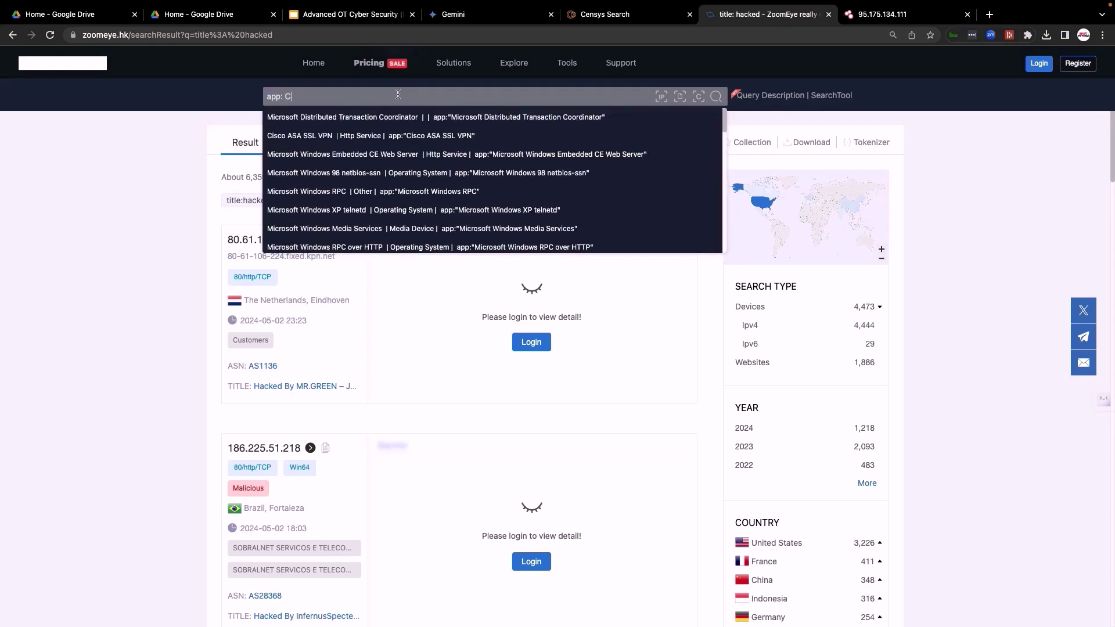
{"action": "type", "text": "learscada"}
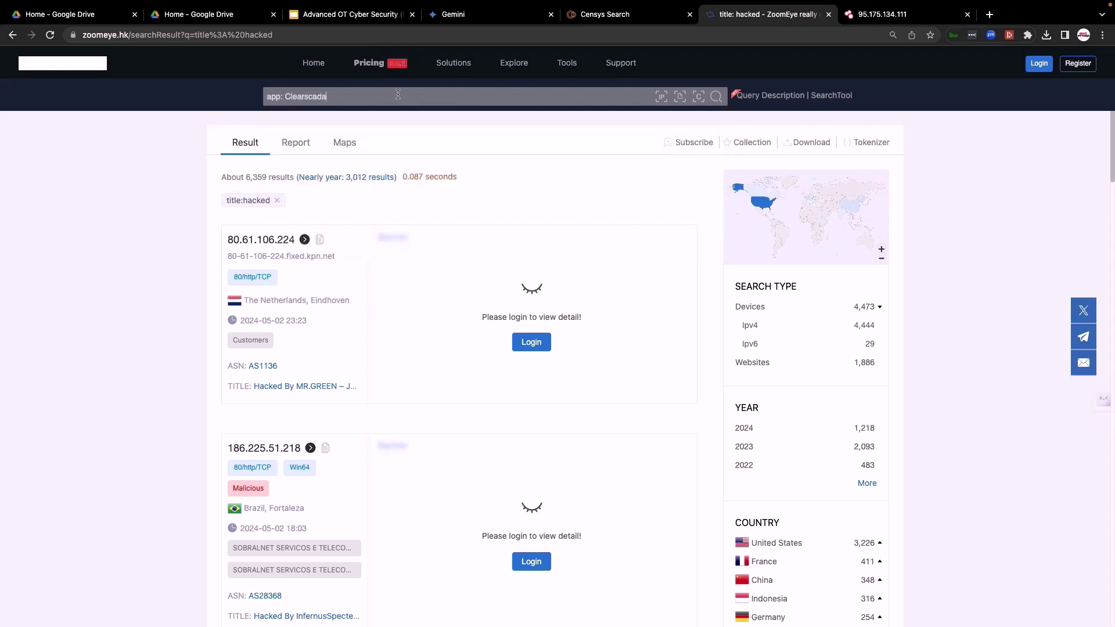
{"action": "key", "text": "Return"}
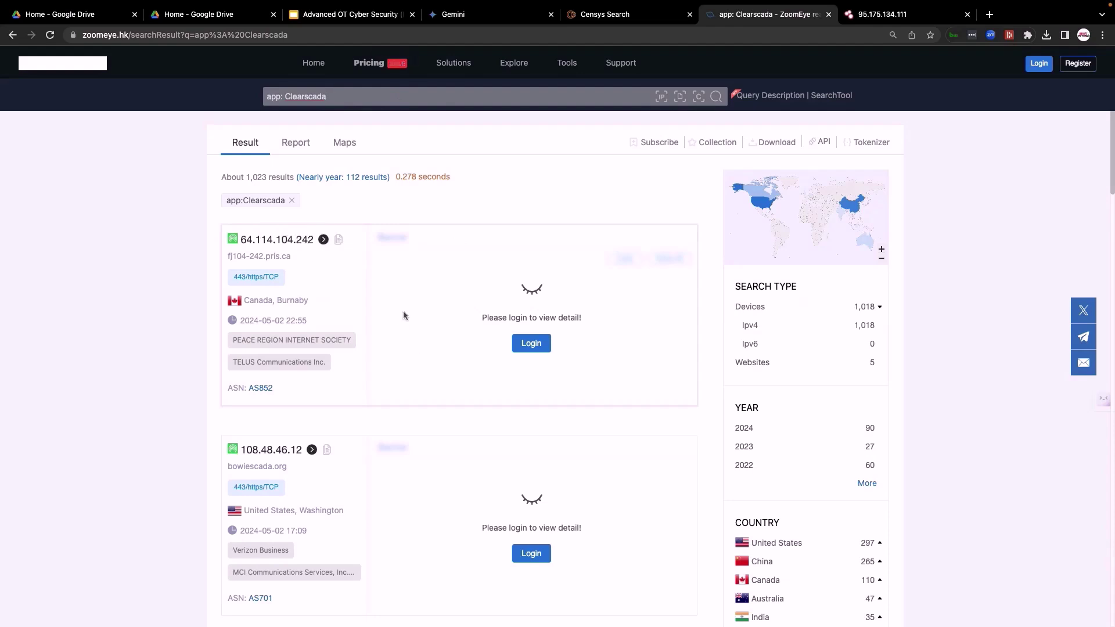
{"action": "scroll", "coordinate": [405, 315], "scroll_direction": "down", "scroll_amount": 1}
{"action": "scroll", "coordinate": [404, 311], "scroll_direction": "down", "scroll_amount": 3}
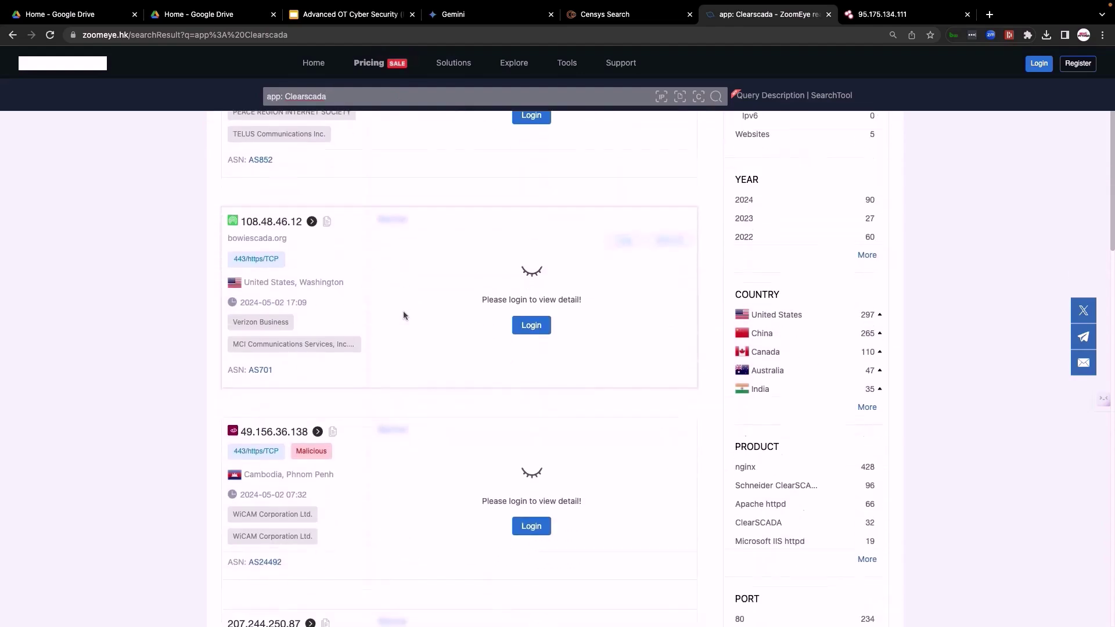
{"action": "scroll", "coordinate": [404, 311], "scroll_direction": "up", "scroll_amount": 4}
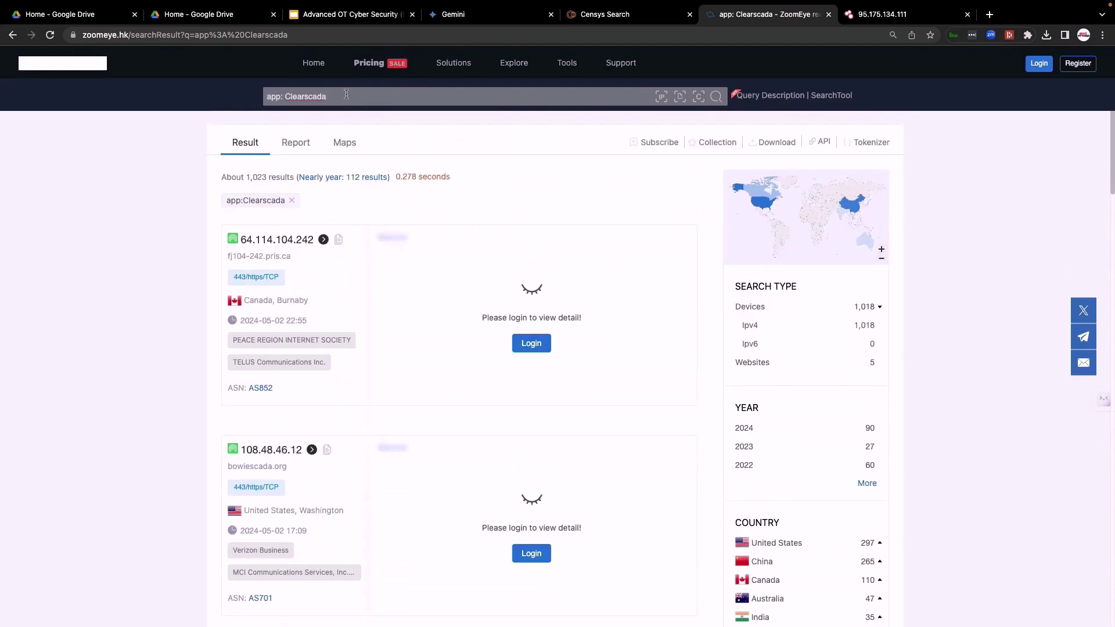
- Put Clearscada in double quotes and rerun, getting about 1,023 results
{"action": "left_click", "coordinate": [346, 94]}
{"action": "type", "text": "\""}
{"action": "type", "text": "\""}
{"action": "key", "text": "Return"}
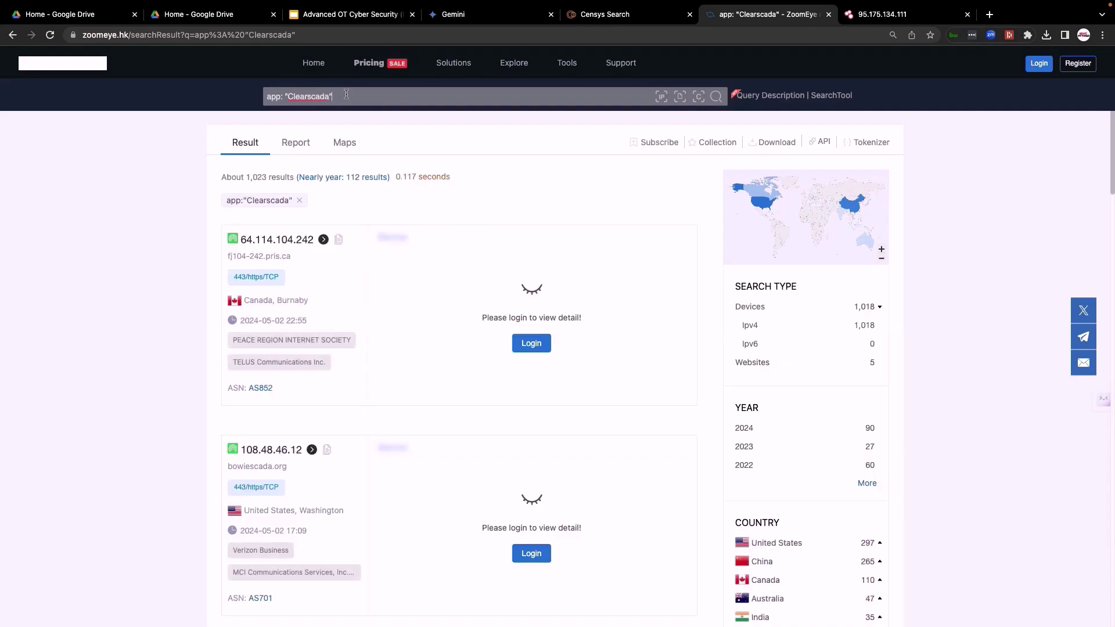
- Replace the query with app: "Modbus TCP" and submit the search
{"action": "triple_click", "coordinate": [379, 101]}
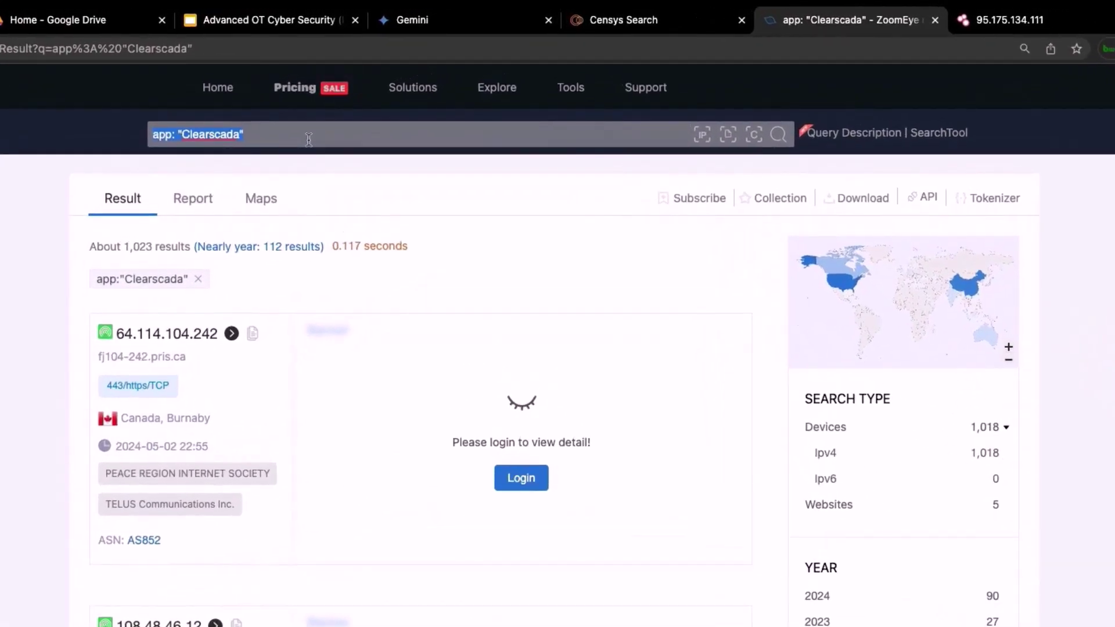
{"action": "type", "text": "app: "}
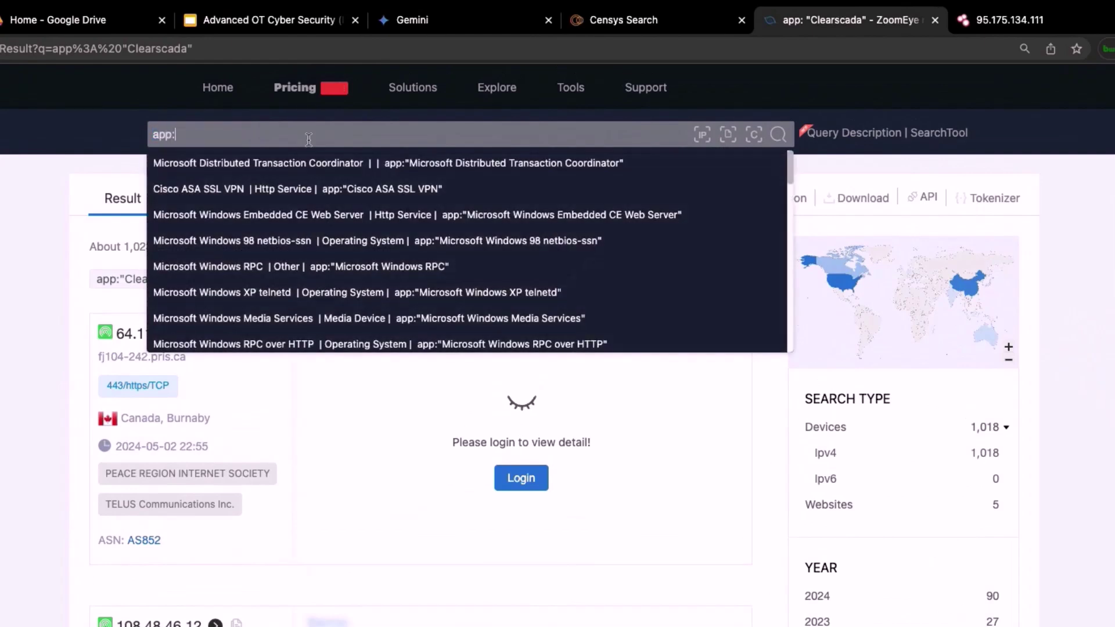
{"action": "type", "text": "\"Mod"}
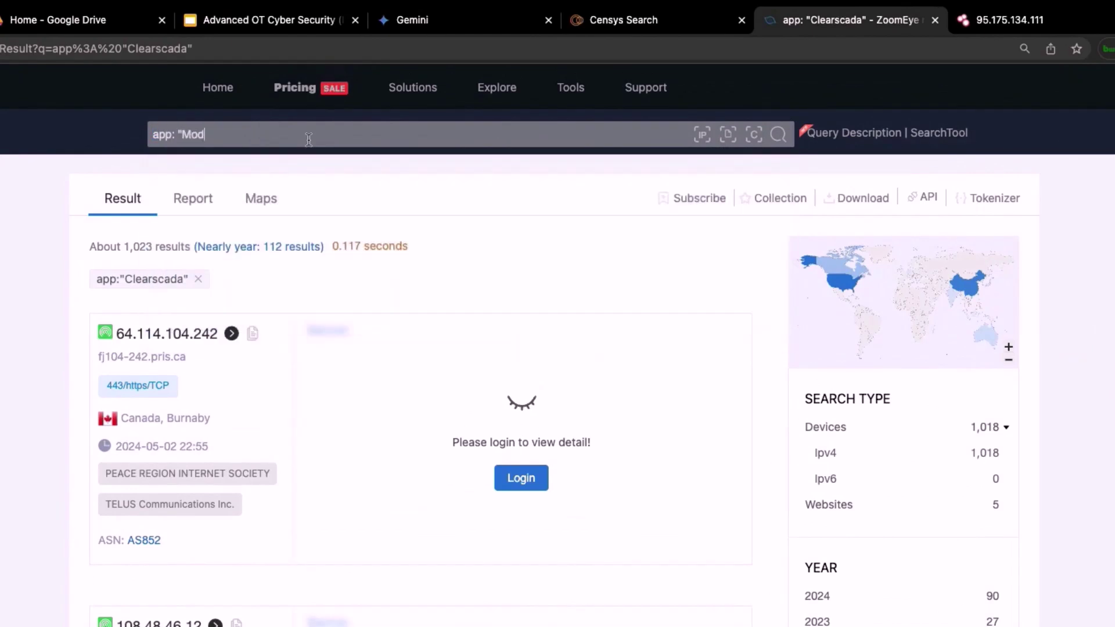
{"action": "type", "text": "bus TCP\""}
{"action": "key", "text": "Return"}
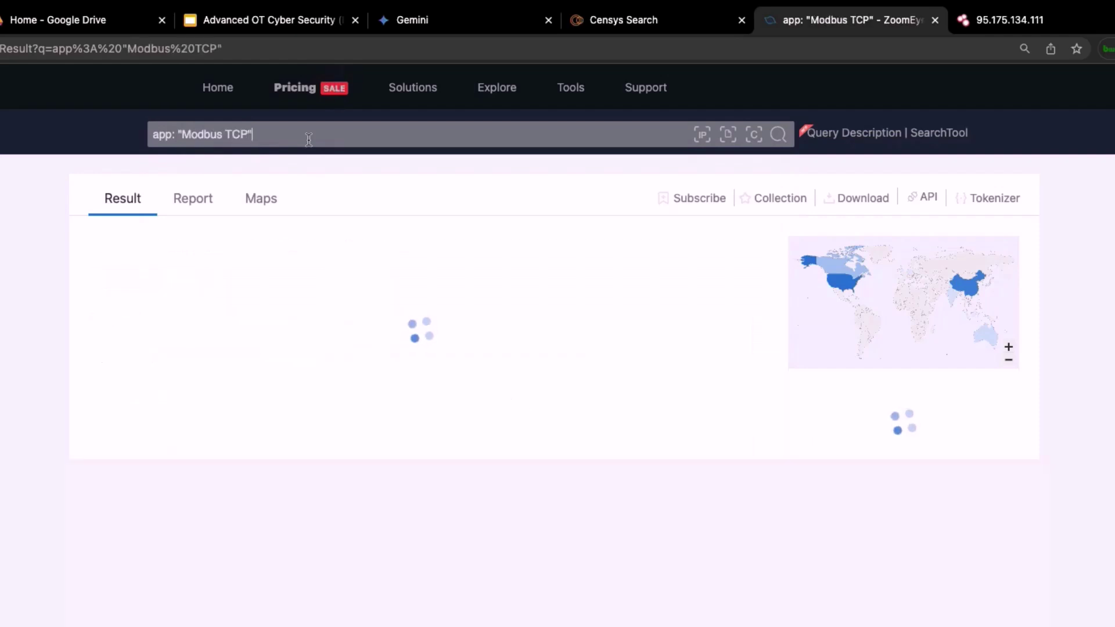